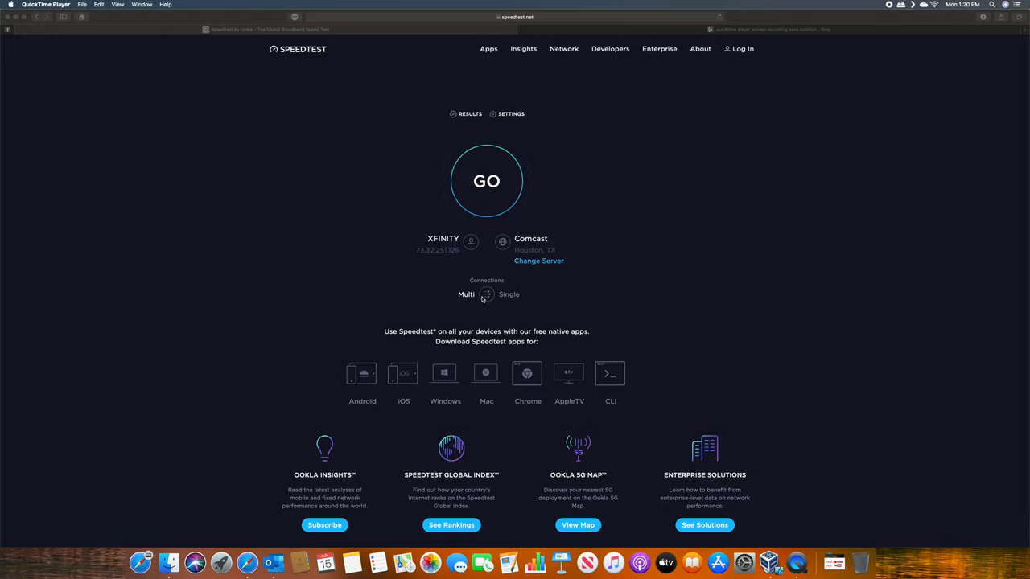
Bring the Safari window with the Speedtest start page for XFINITY to the front
{"action": "left_click", "coordinate": [488, 188]}
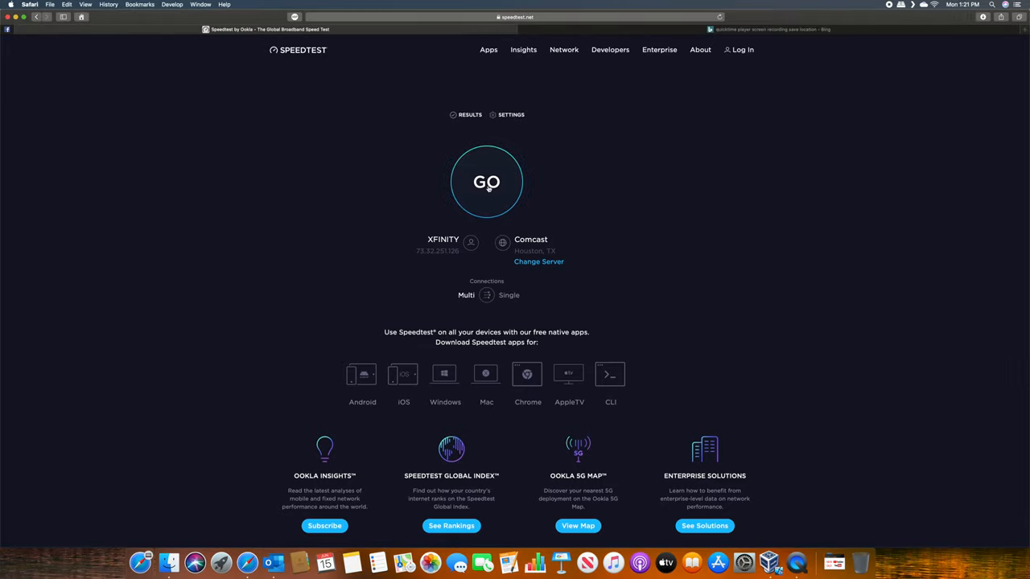
Run the speed test, yielding 14 ms ping, 237.95 Mbps download and 5.94 Mbps upload
{"action": "left_click", "coordinate": [498, 196]}
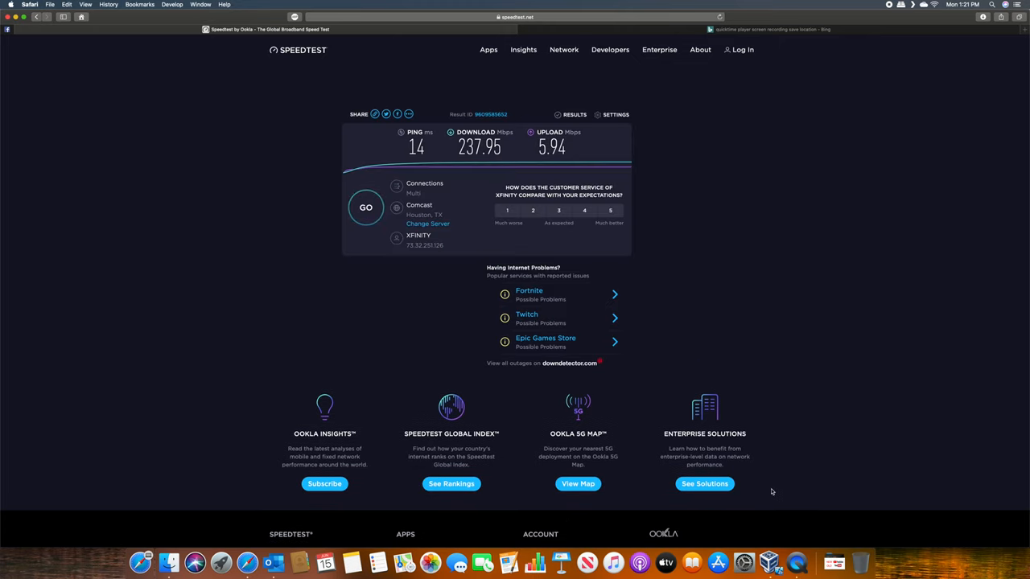
Switch to QuickTime Player from the Dock, leaving the results panel on screen
{"action": "left_click", "coordinate": [795, 562]}
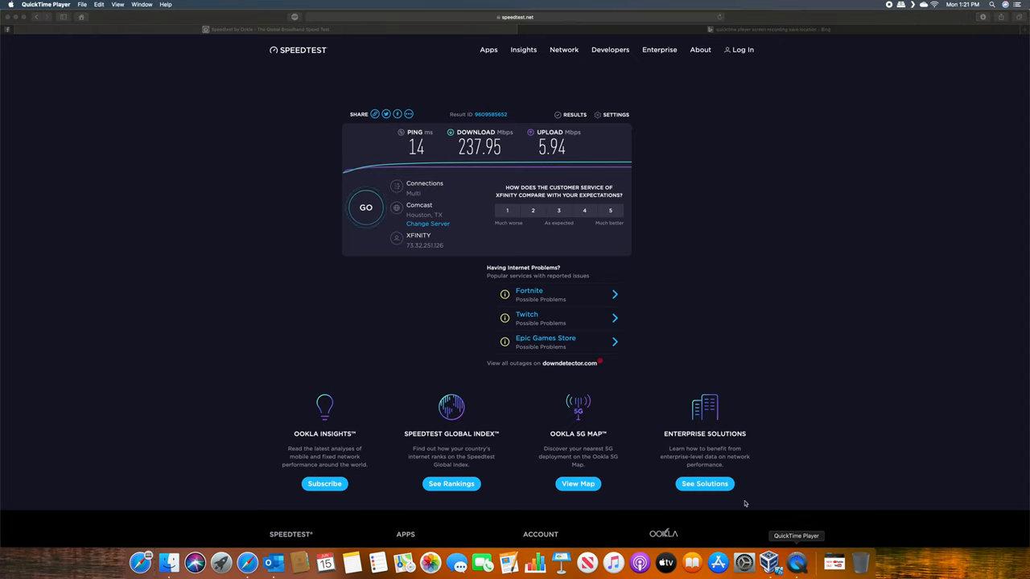